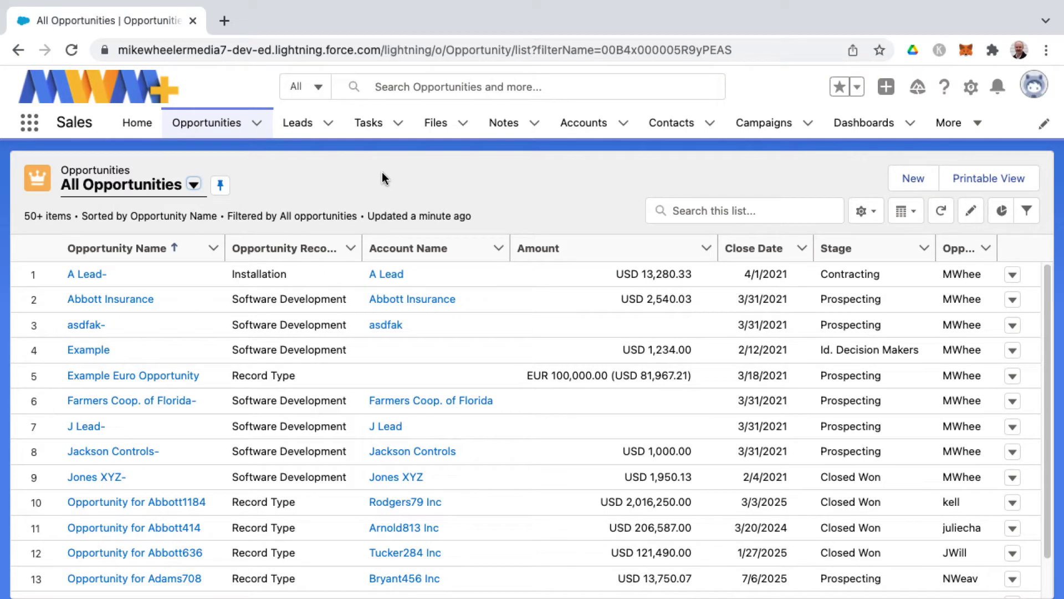
Start a new opportunity from the Opportunities list, keeping Software Development as record type.
double_click(80, 122)
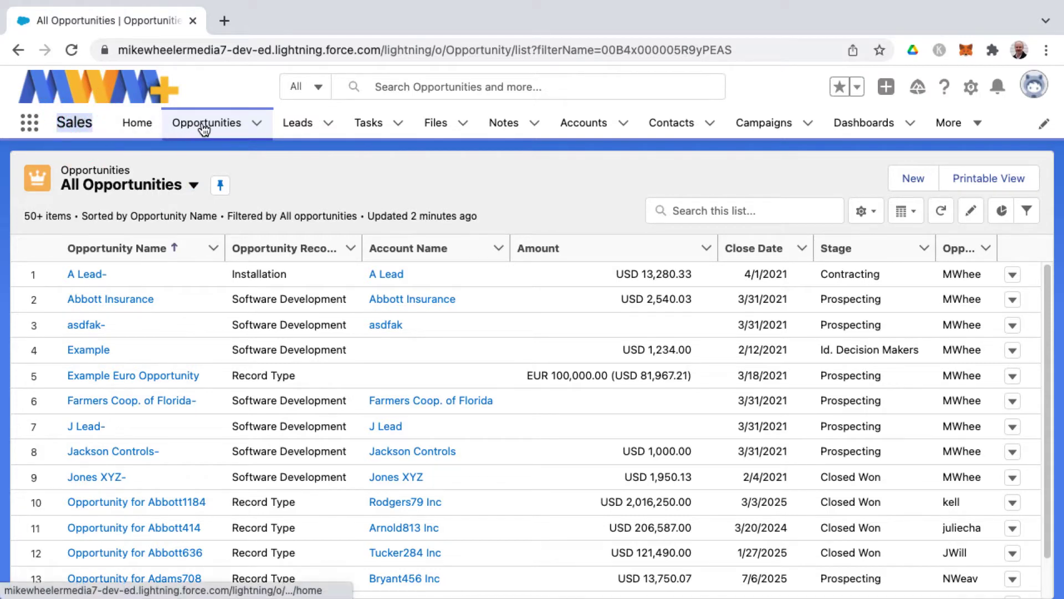
click(453, 182)
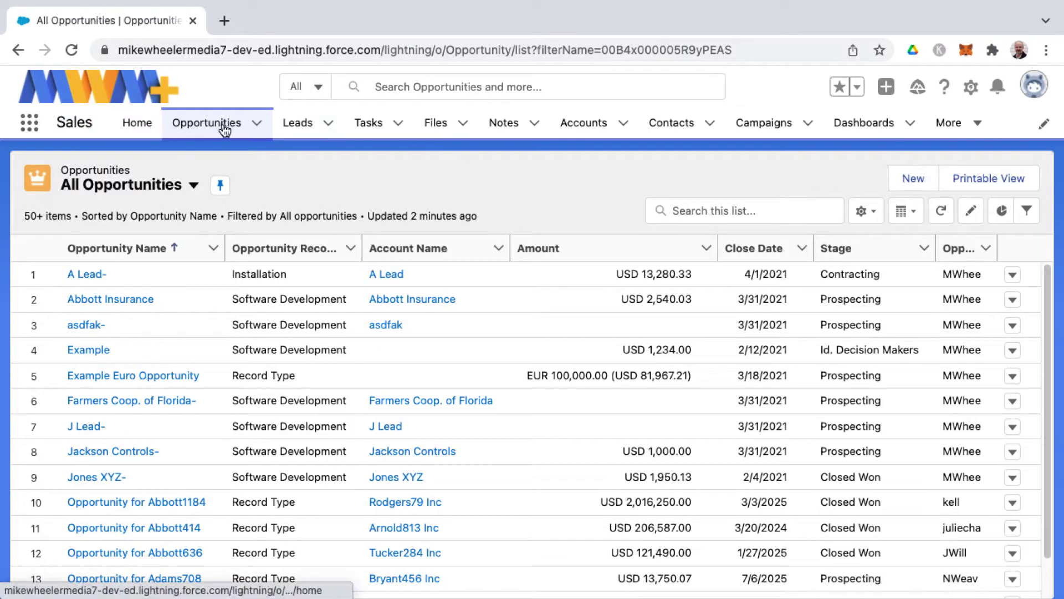
click(905, 184)
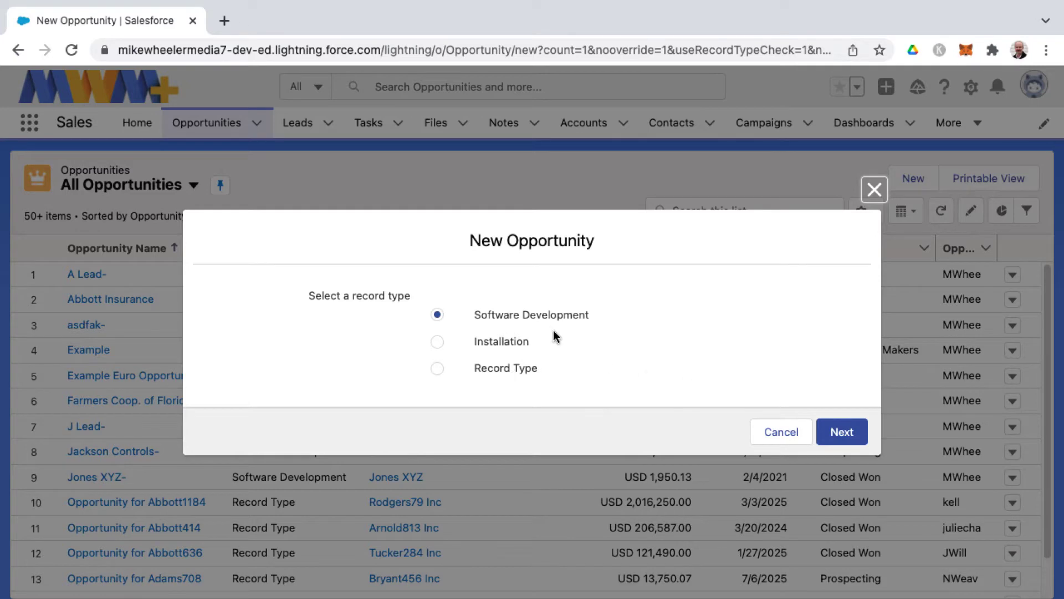
Confirm Software Development, leave Account Name blank, and name the opportunity Example.
click(843, 437)
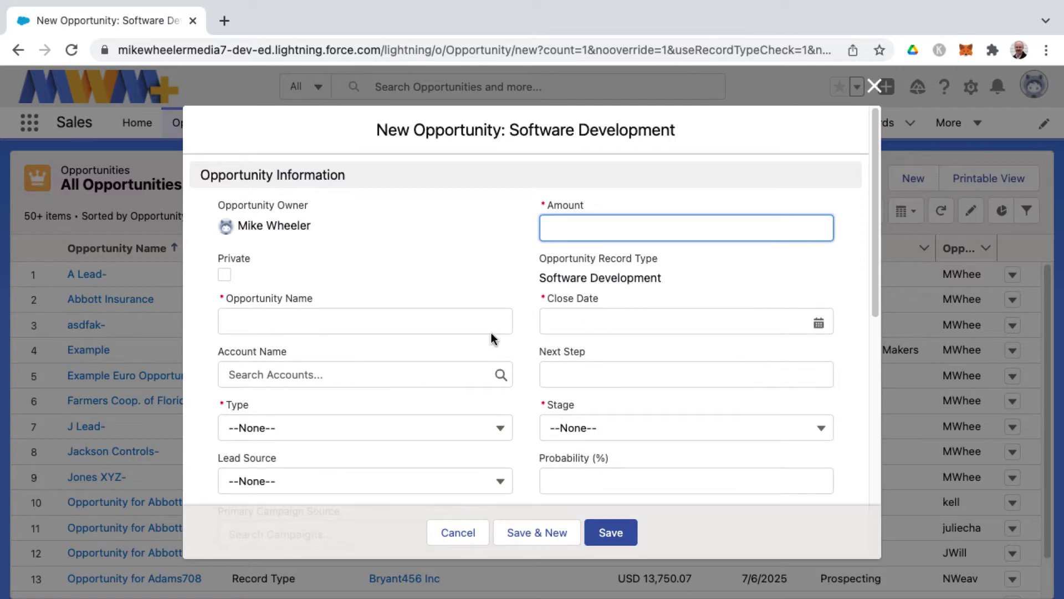
click(340, 374)
click(329, 384)
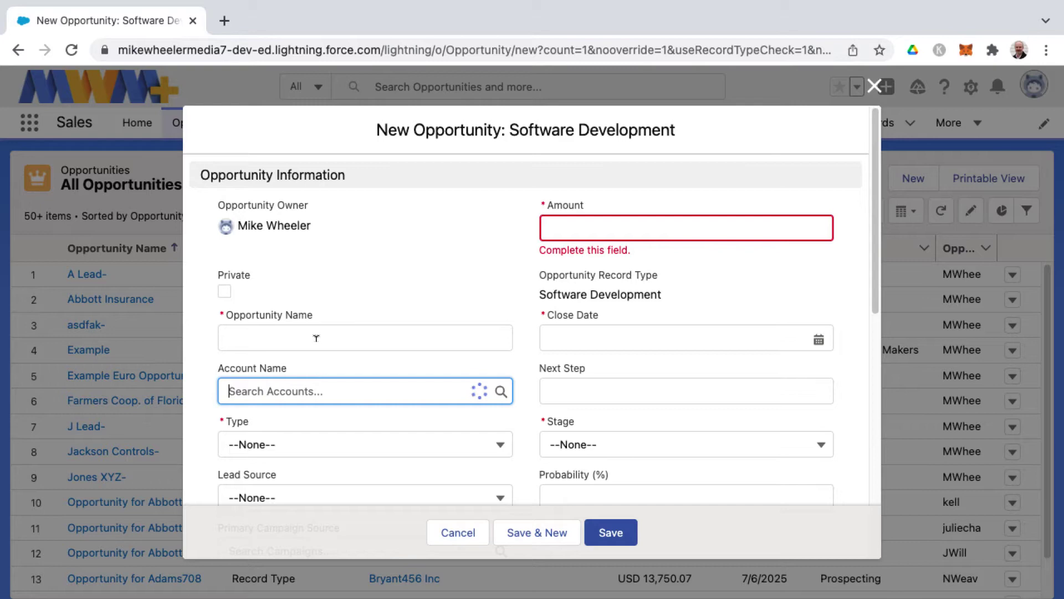
click(200, 377)
click(242, 341)
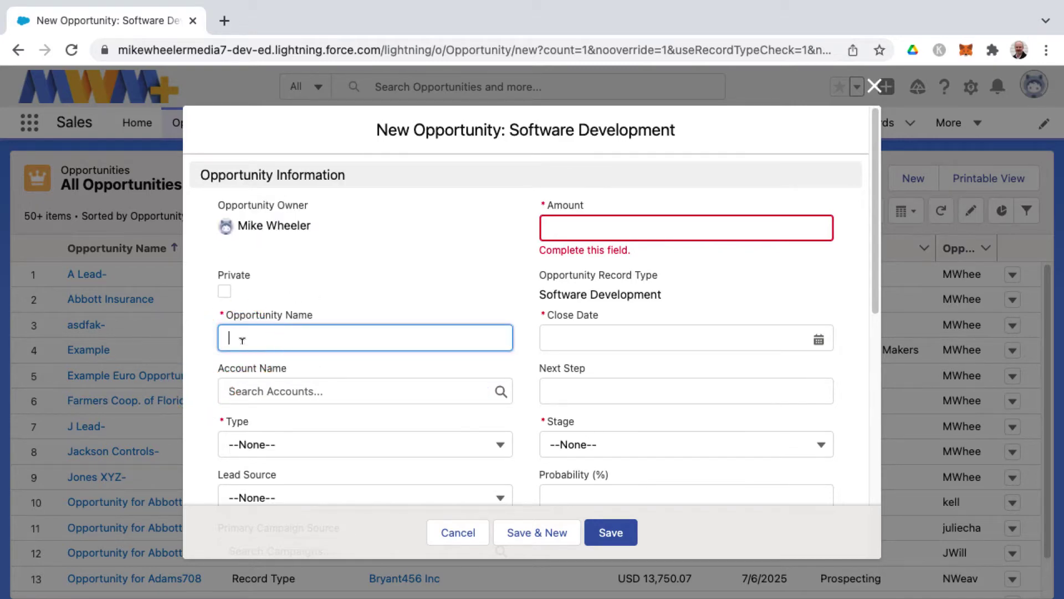
text(Example)
Enter an amount of 10,000.00 and a close date of January 31, 2022.
click(644, 228)
text(1)
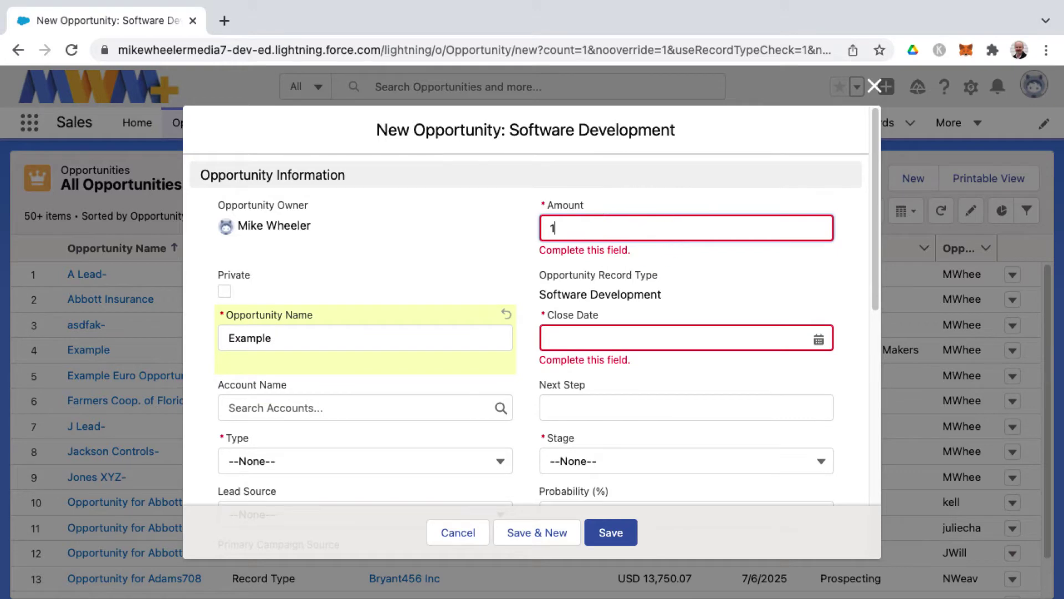
text(0000)
key(Tab)
click(498, 241)
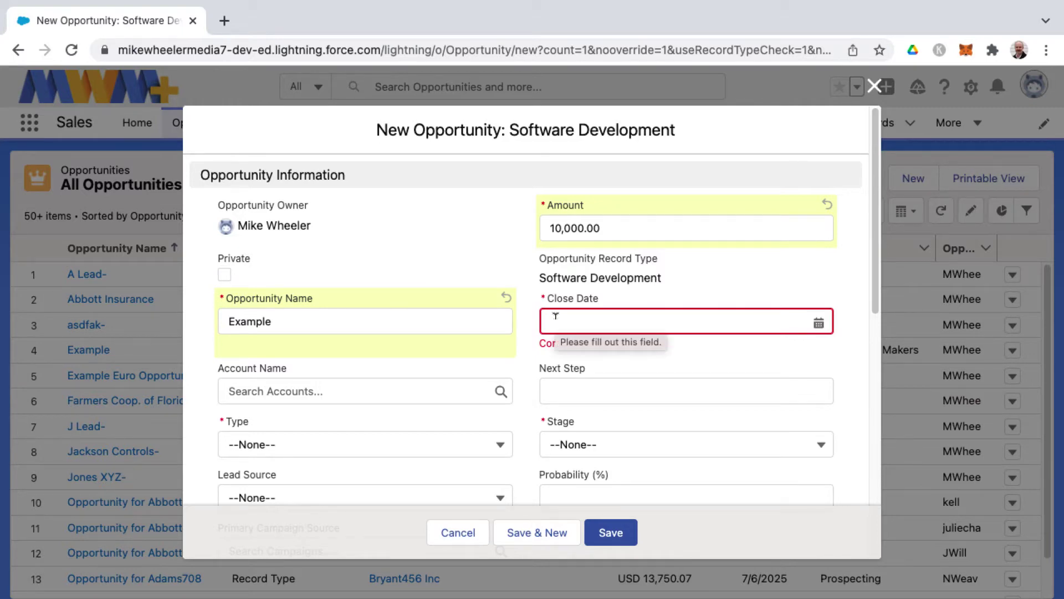
click(823, 320)
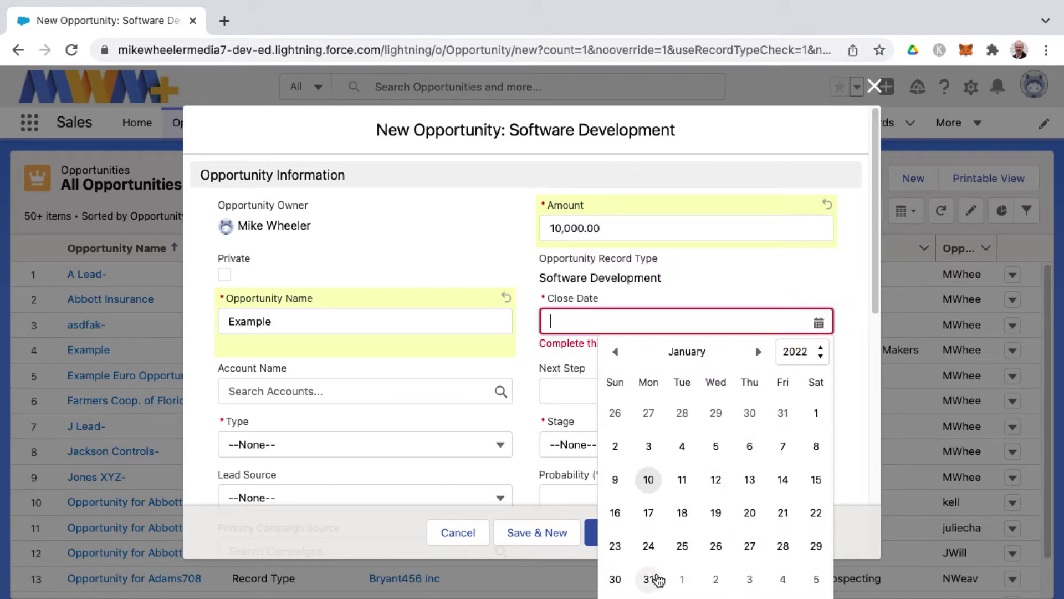
click(650, 579)
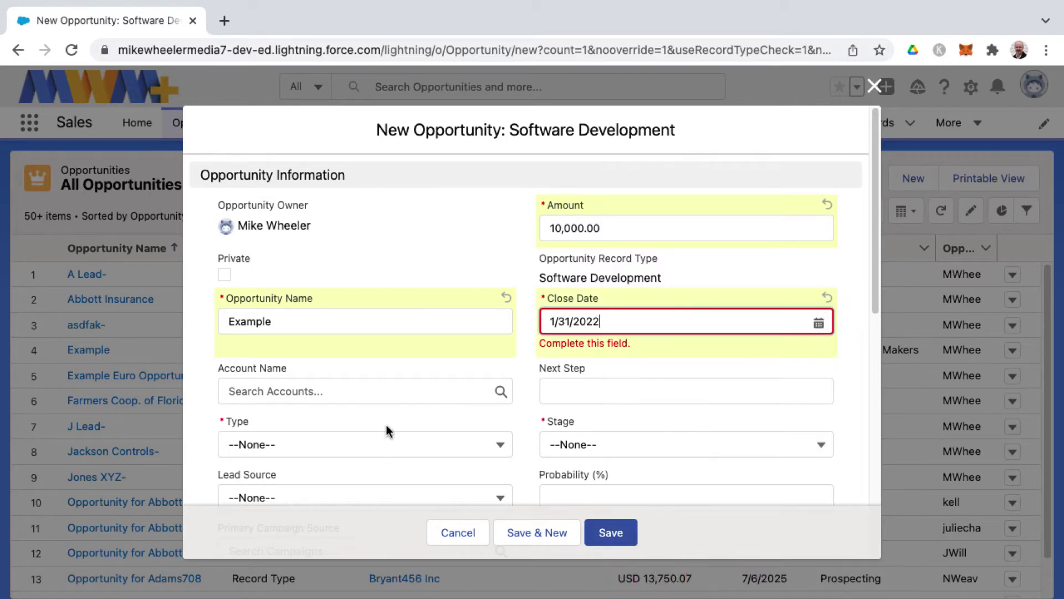
click(356, 437)
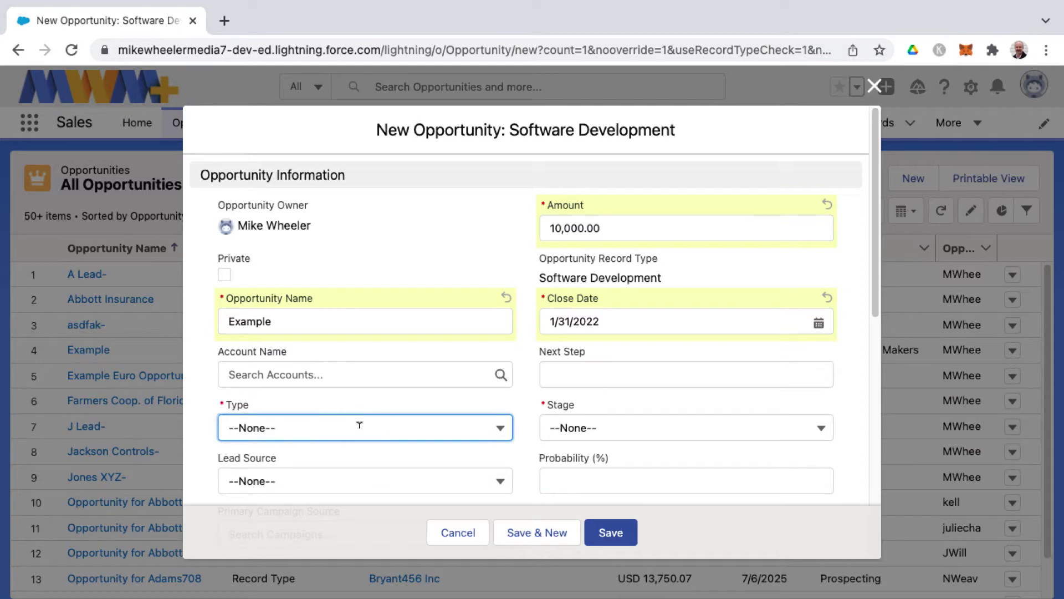
Set the Type to New Customer and the Stage initially to Prospecting.
click(233, 417)
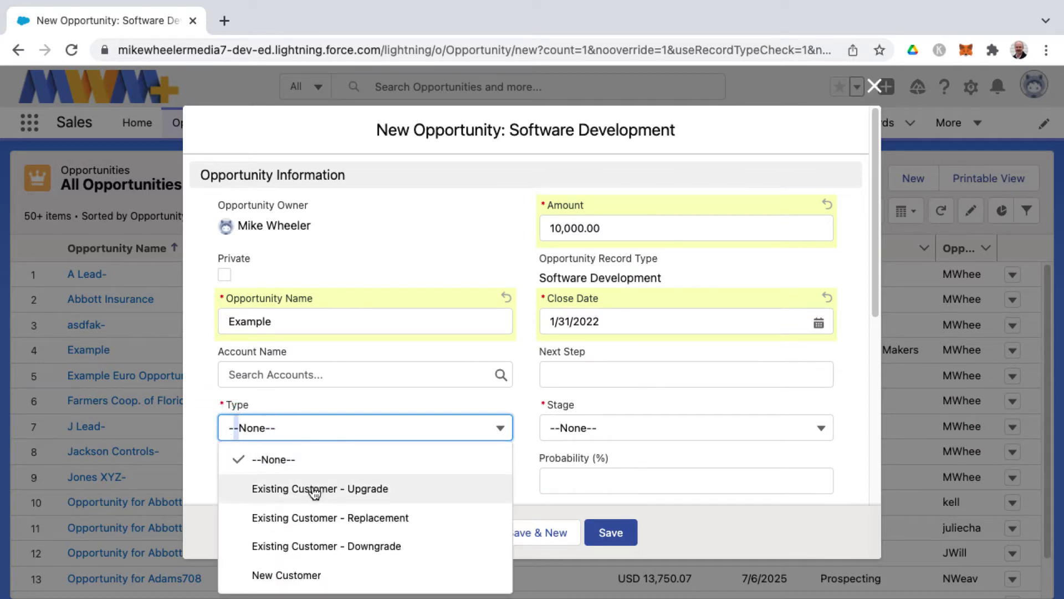
click(293, 575)
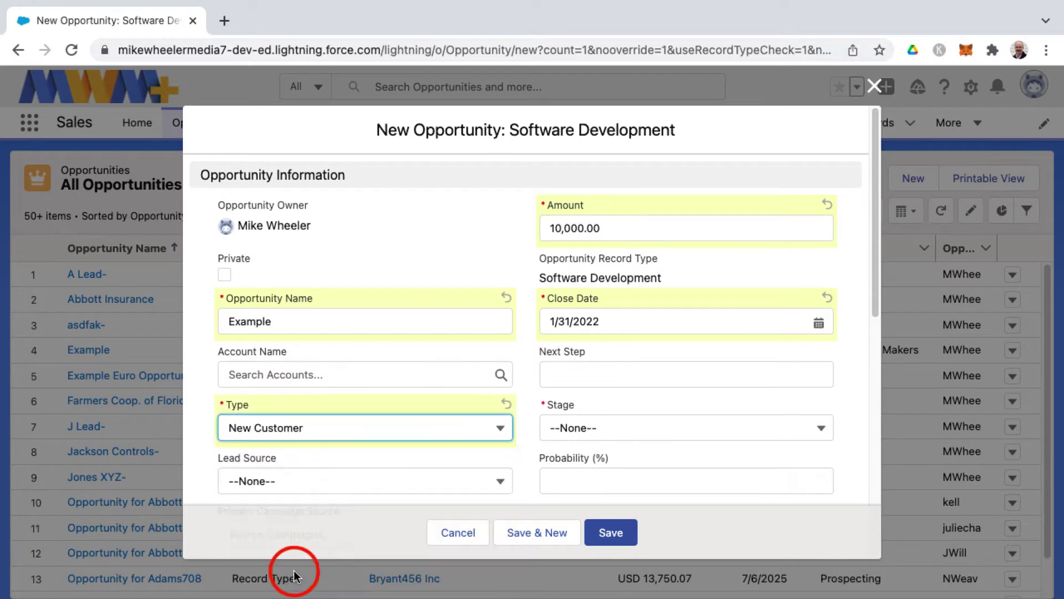
click(624, 424)
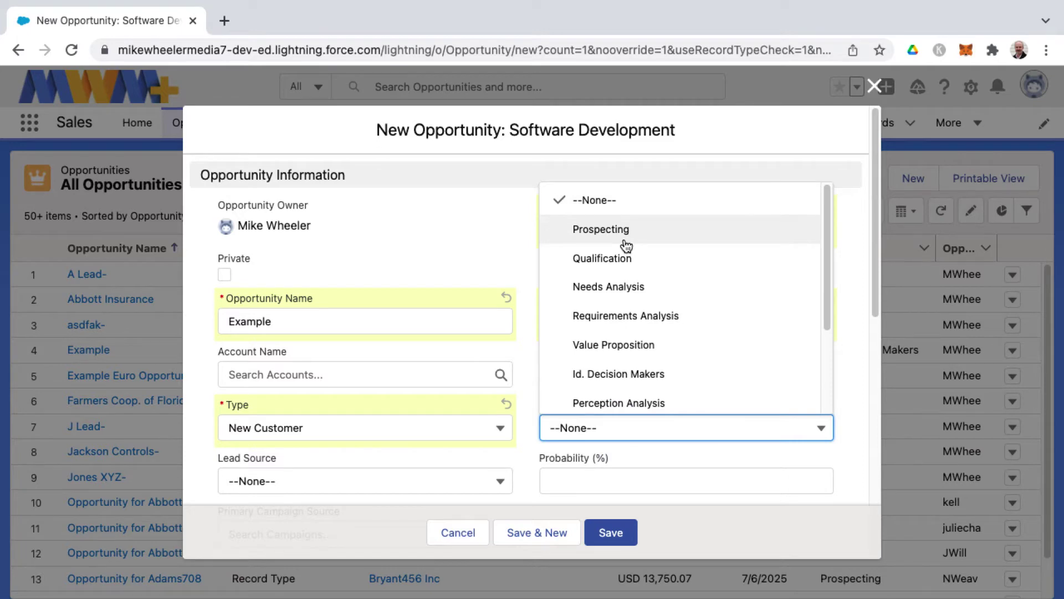
scroll(624, 292, down, 1)
scroll(623, 291, down, 3)
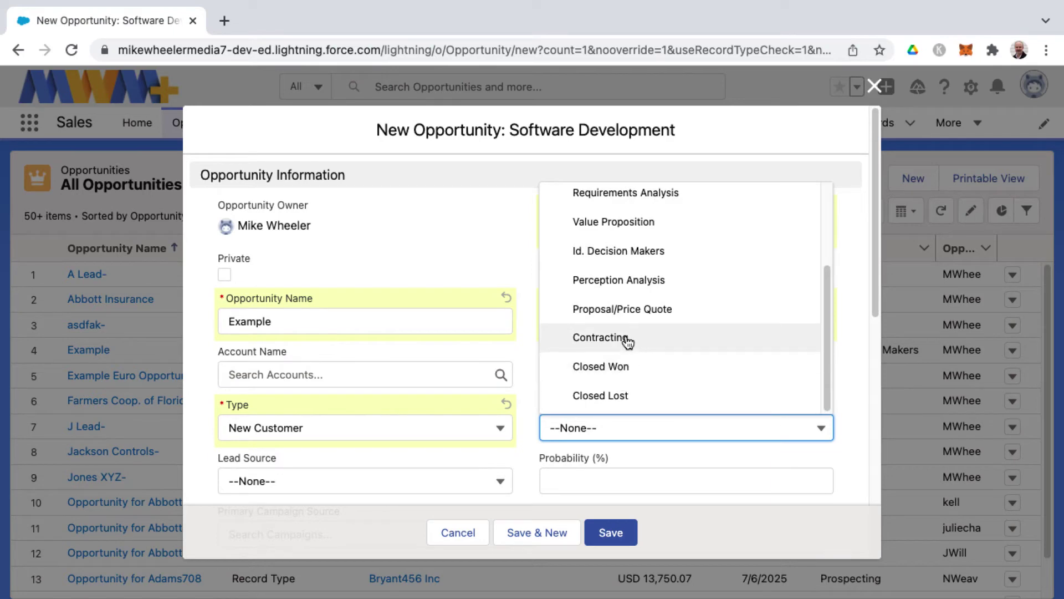
scroll(625, 265, up, 4)
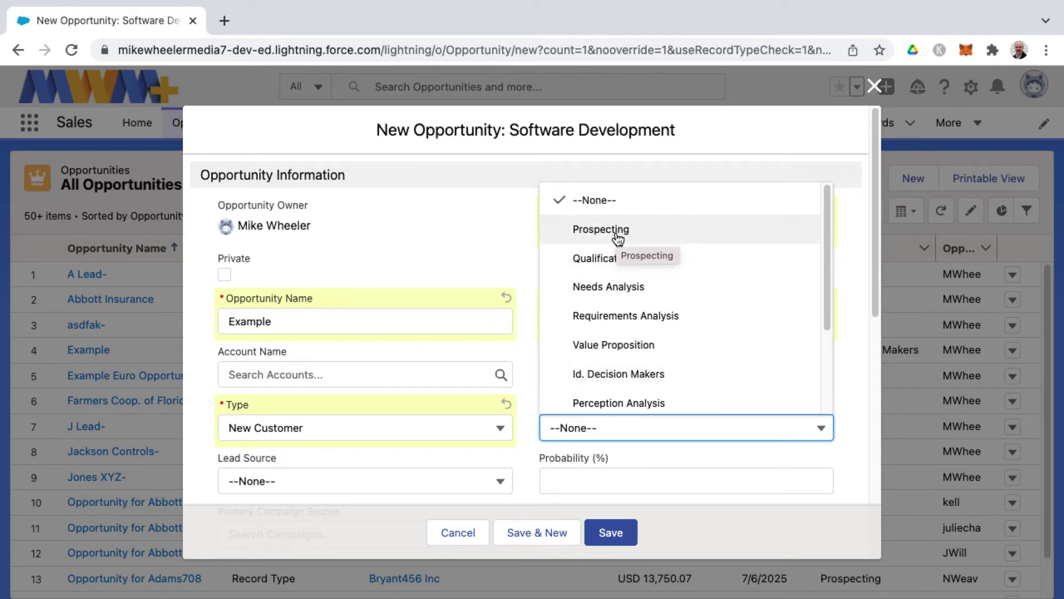
click(601, 229)
Change the Stage to Needs Analysis (20% probability) and save the Example opportunity.
click(595, 477)
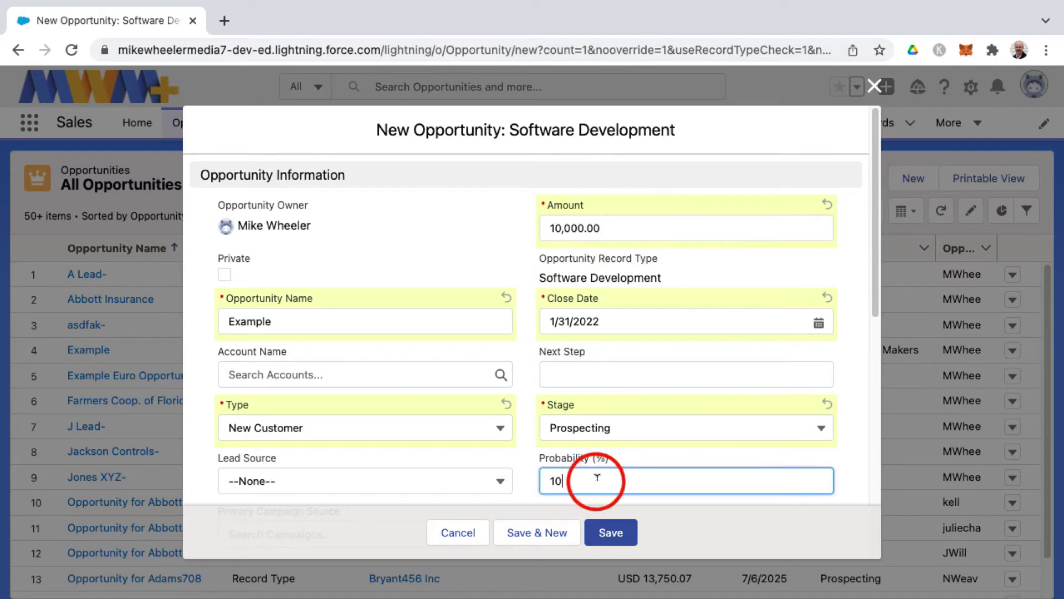
click(595, 477)
click(621, 426)
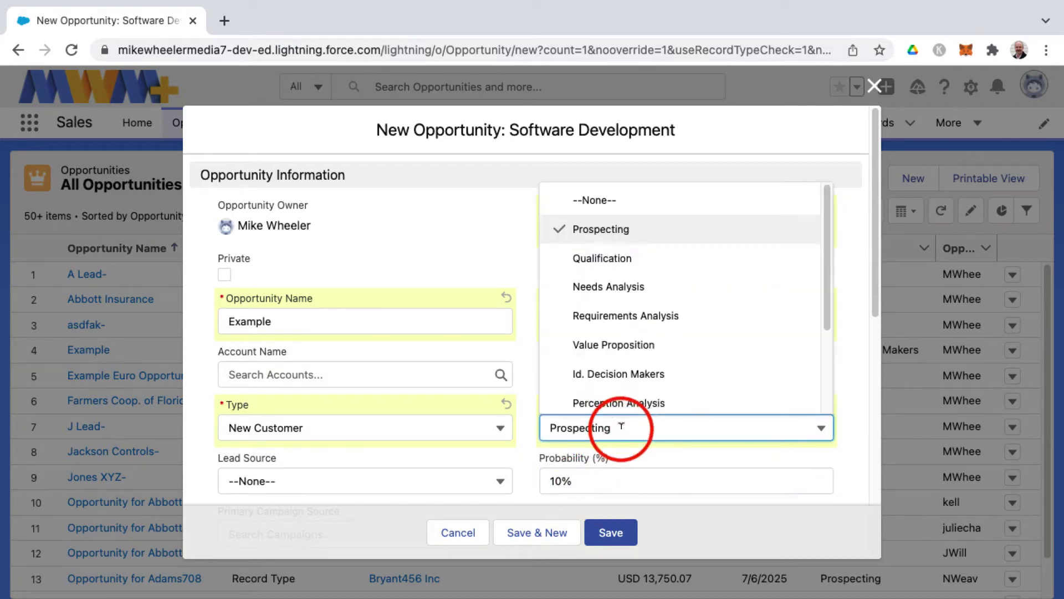
click(623, 280)
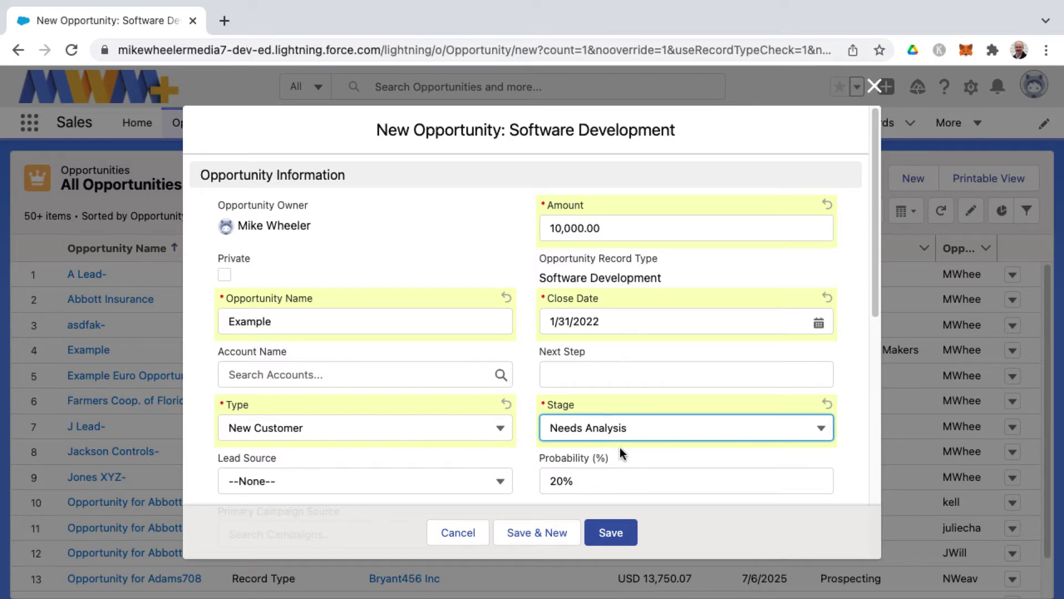
scroll(565, 244, down, 10)
scroll(572, 257, up, 10)
click(606, 535)
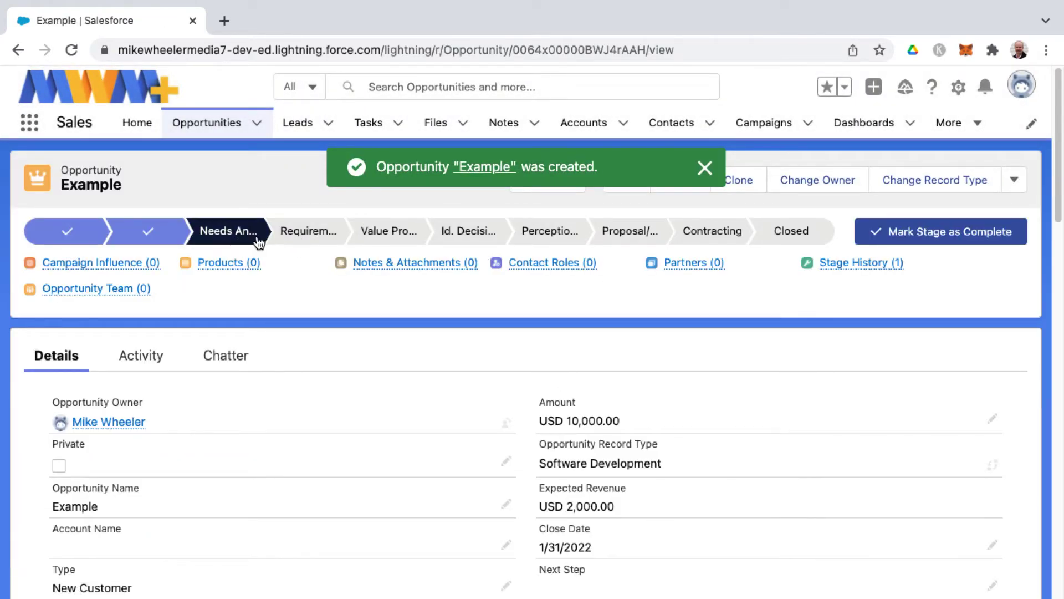
Open the All Accounts list view from the Accounts tab, showing Greer122 Inc first.
mouse_move(244, 233)
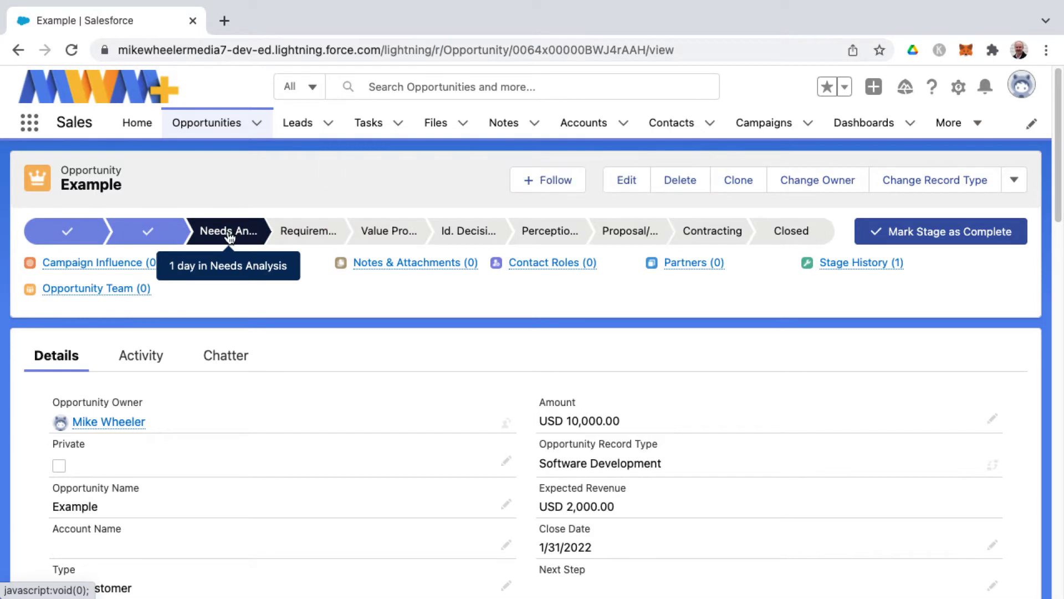
scroll(255, 416, down, 5)
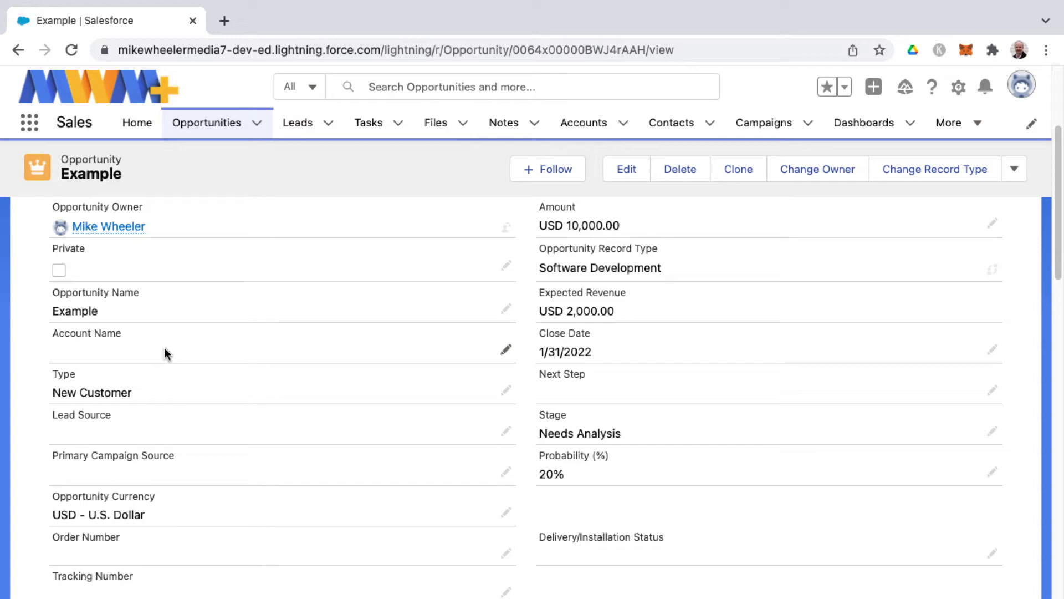
click(589, 128)
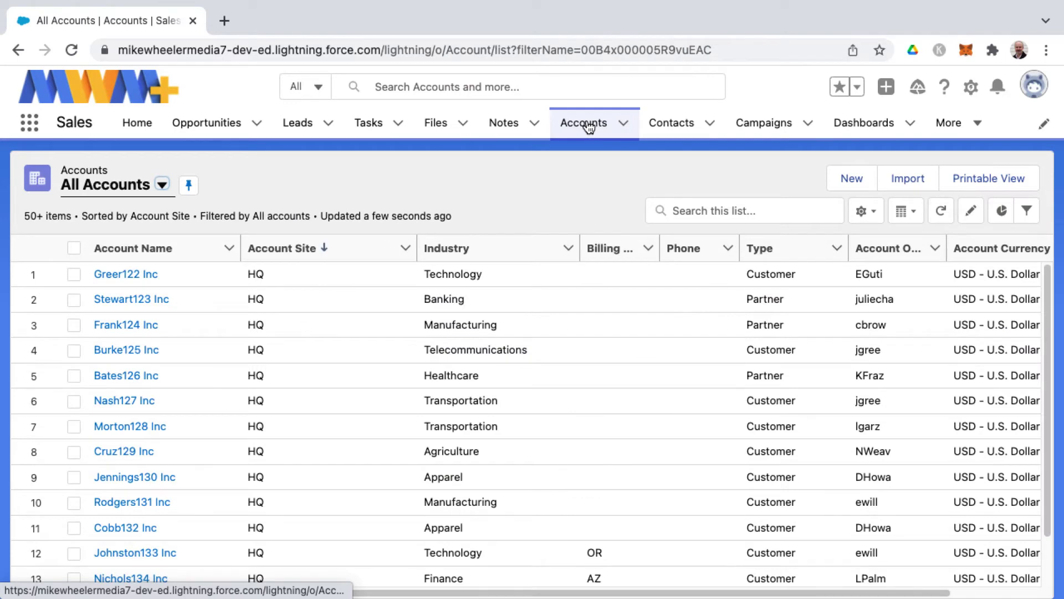
Open Greer122 Inc, check its Opportunities (0) list, and return to the account page.
click(127, 275)
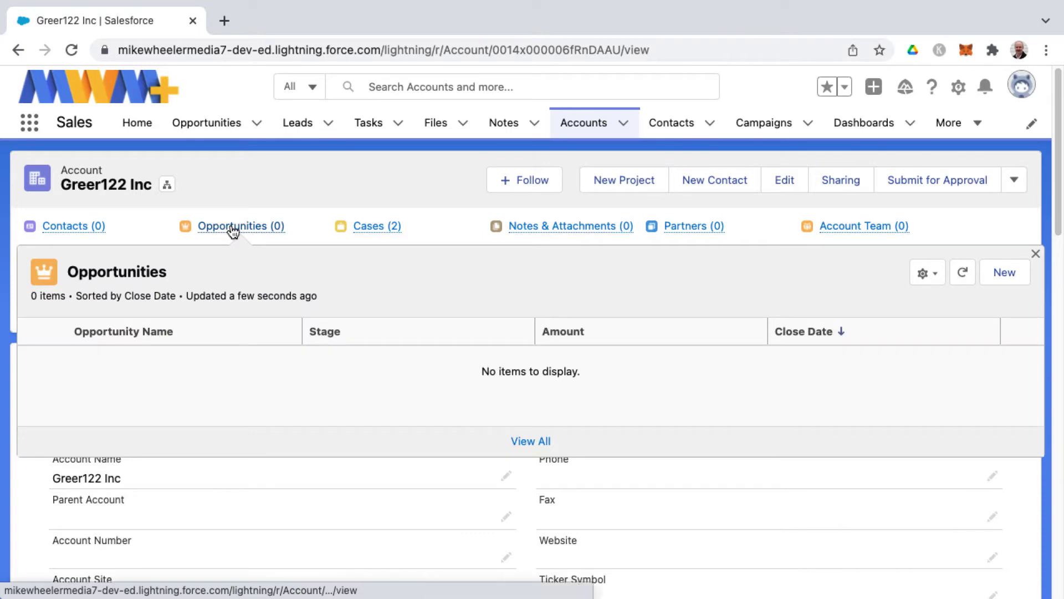
click(232, 227)
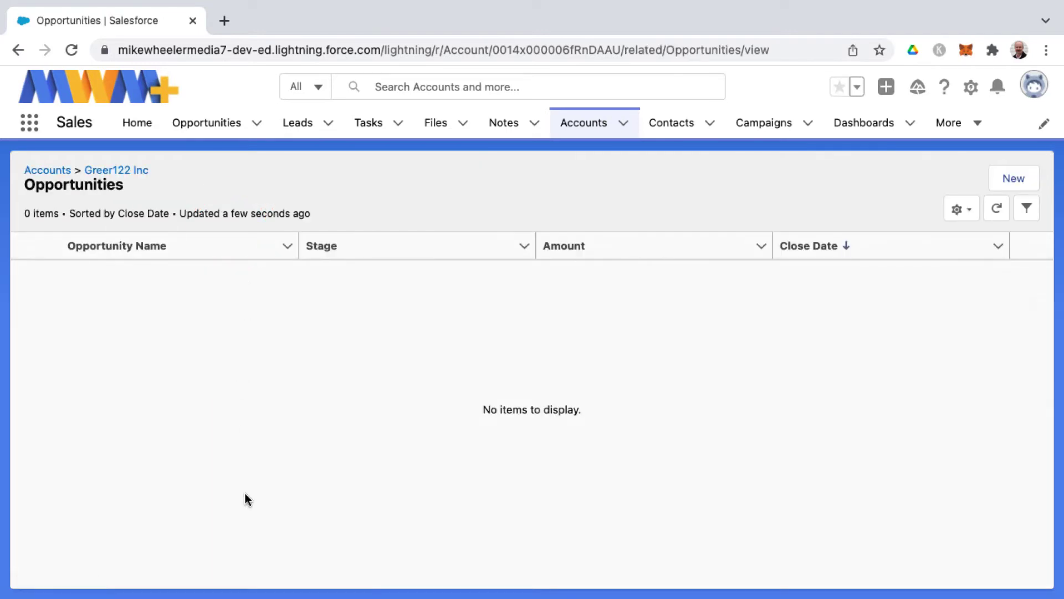
key(alt+Left)
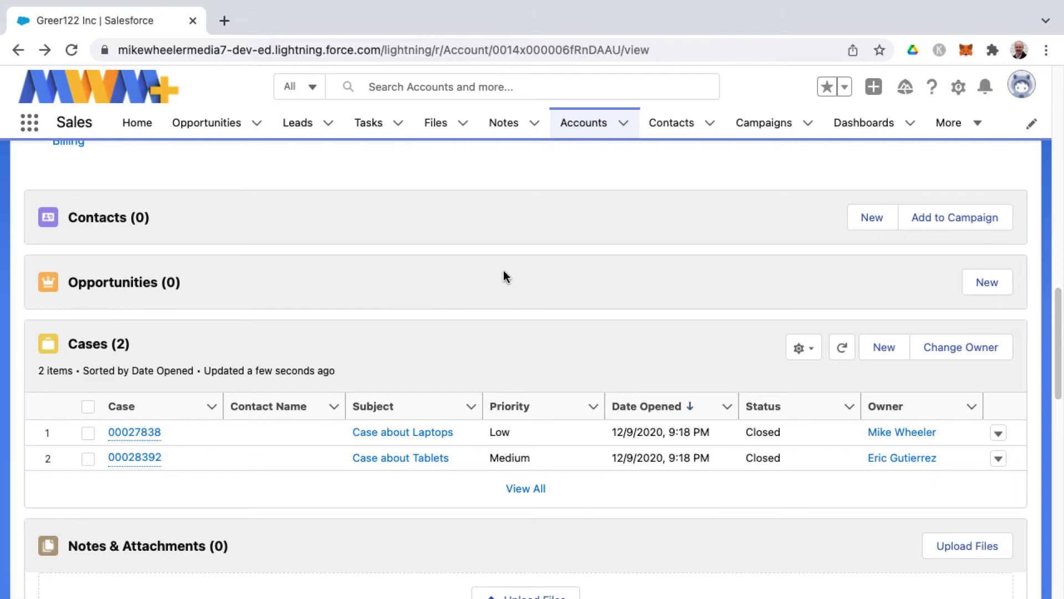
Start a Software Development opportunity on Greer122 Inc named Example 2 with amount 10,000.00.
click(997, 278)
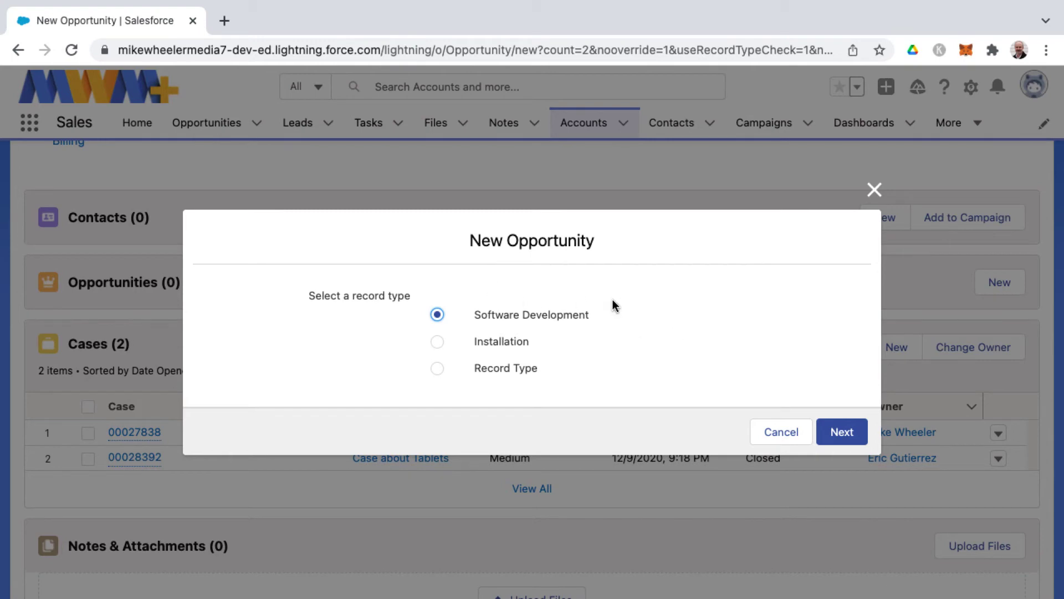
click(838, 432)
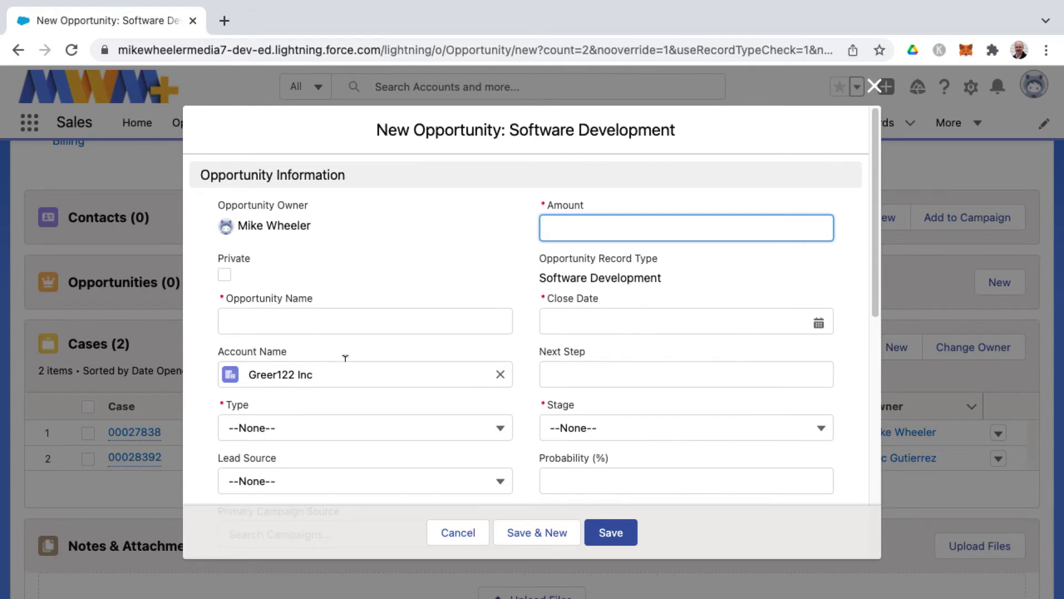
text(10,000.00)
click(281, 317)
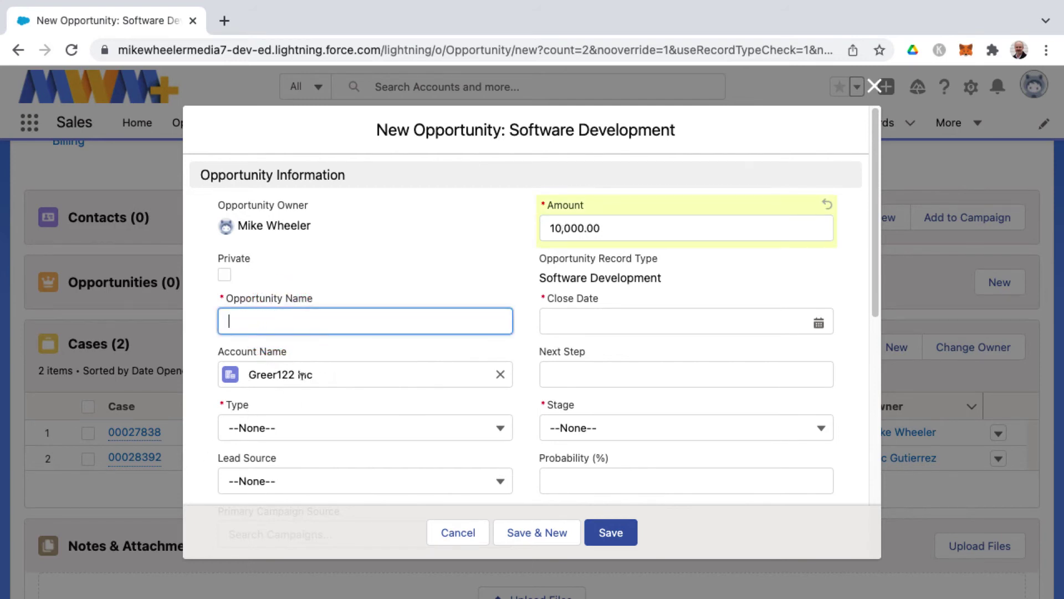
text(Example 2)
Set Type Existing Customer - Upgrade, close date 1/31/2022, stage Value Proposition, and save.
click(366, 426)
click(322, 489)
click(666, 321)
click(647, 577)
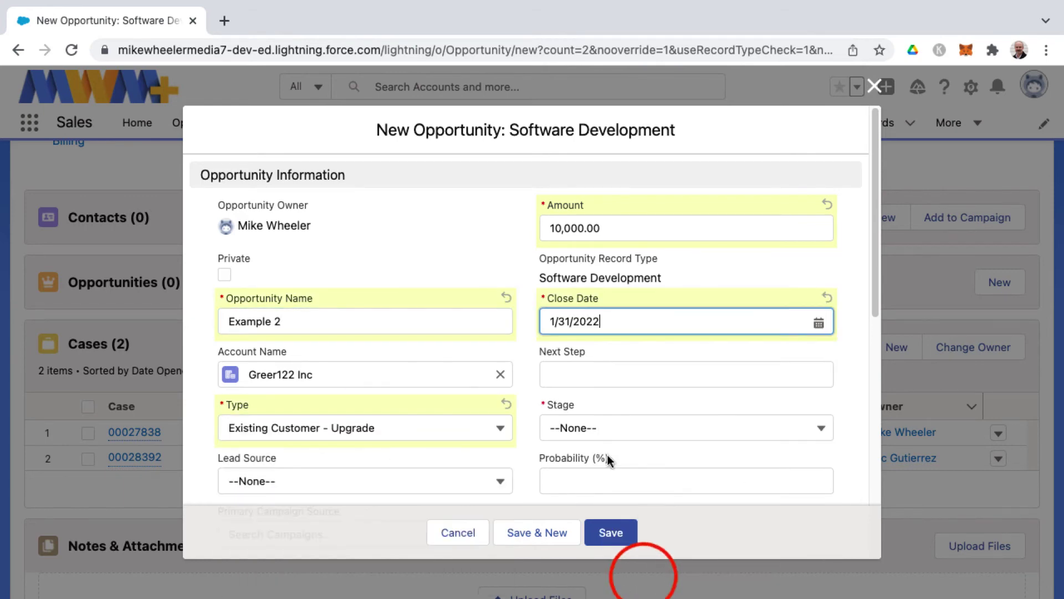
click(610, 425)
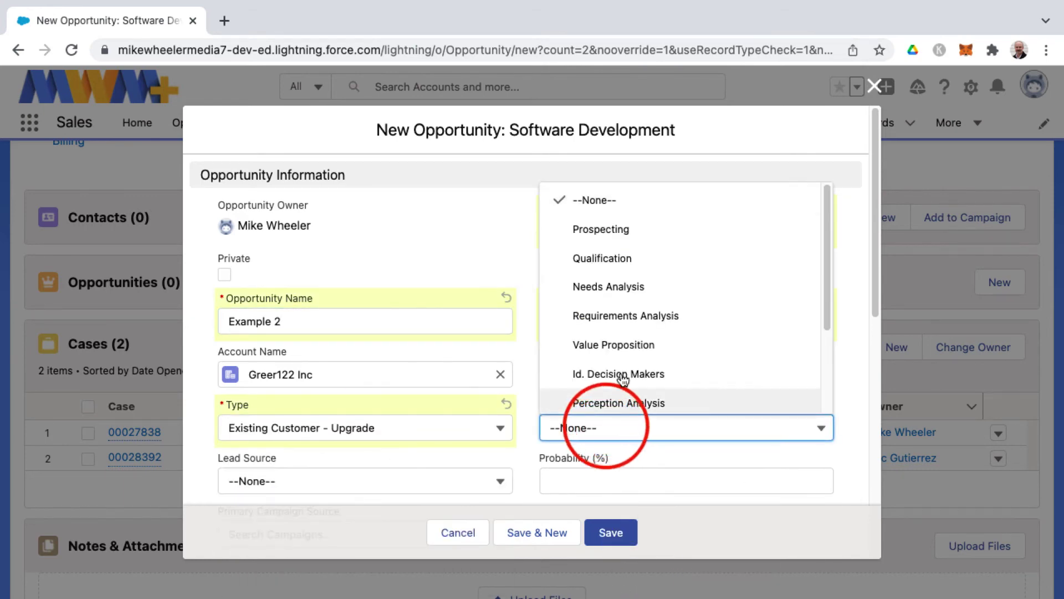
click(623, 346)
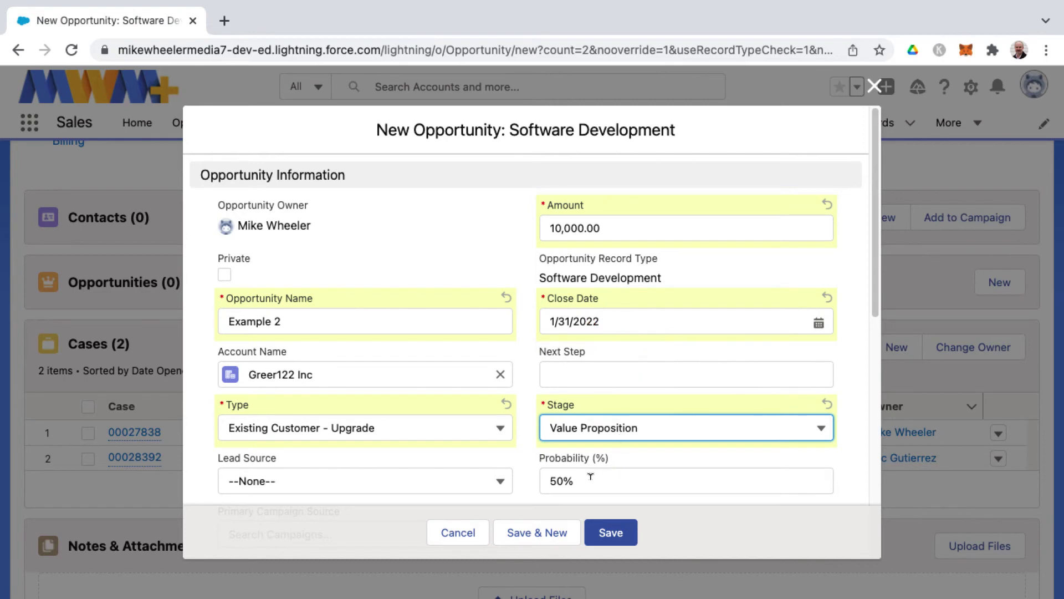
scroll(591, 476, down, 3)
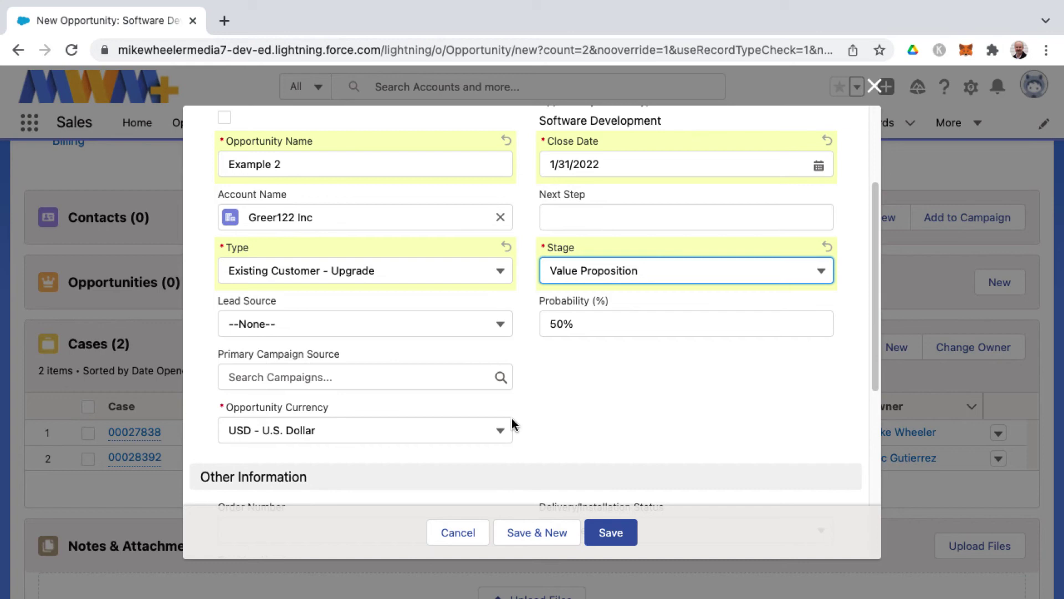
scroll(513, 420, down, 6)
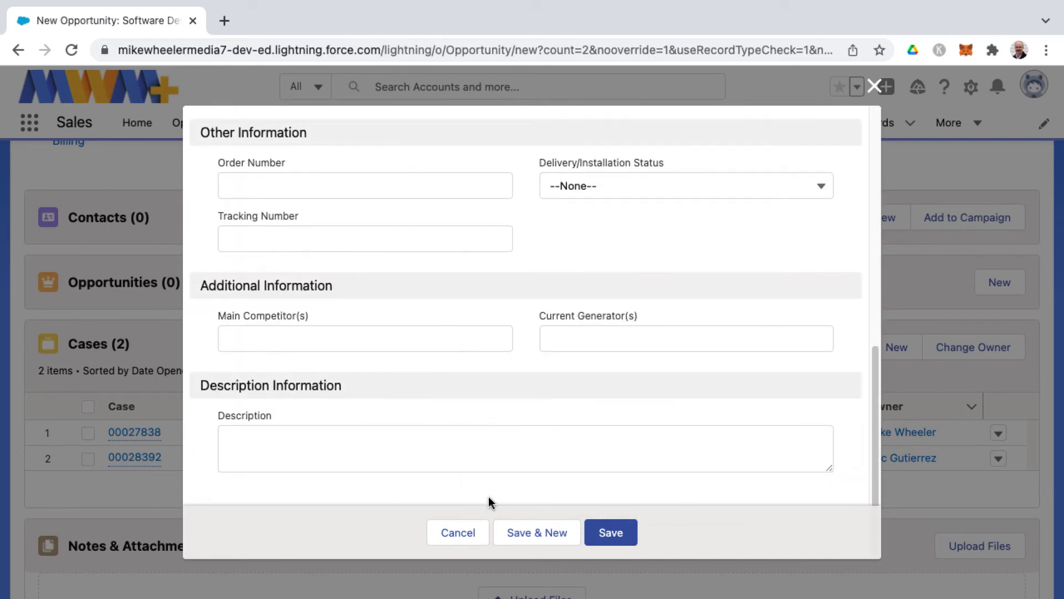
click(609, 531)
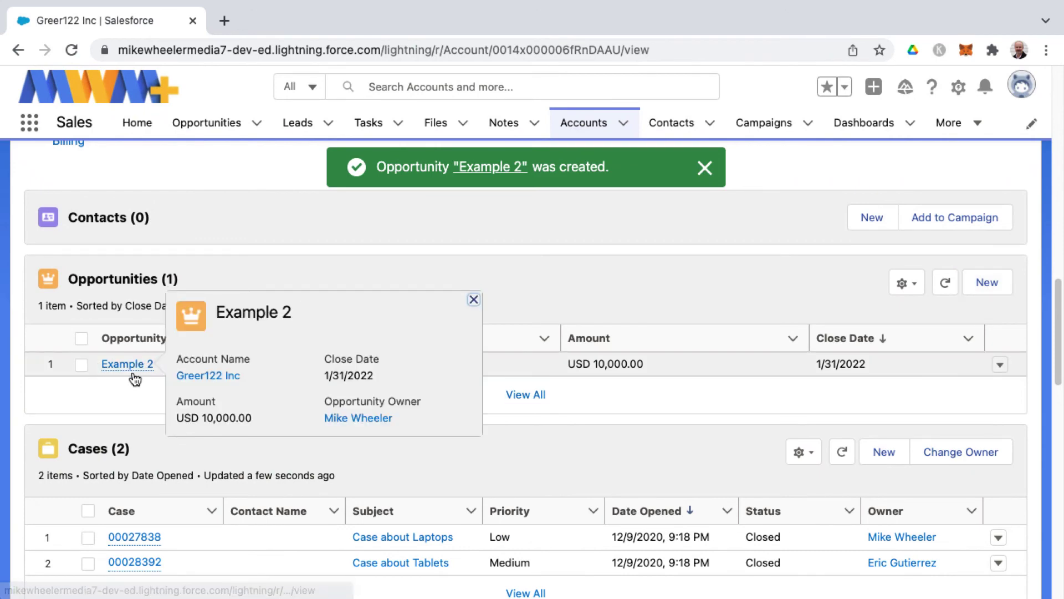
Open the Example 2 record from Greer122 Inc's Opportunities related list.
click(128, 365)
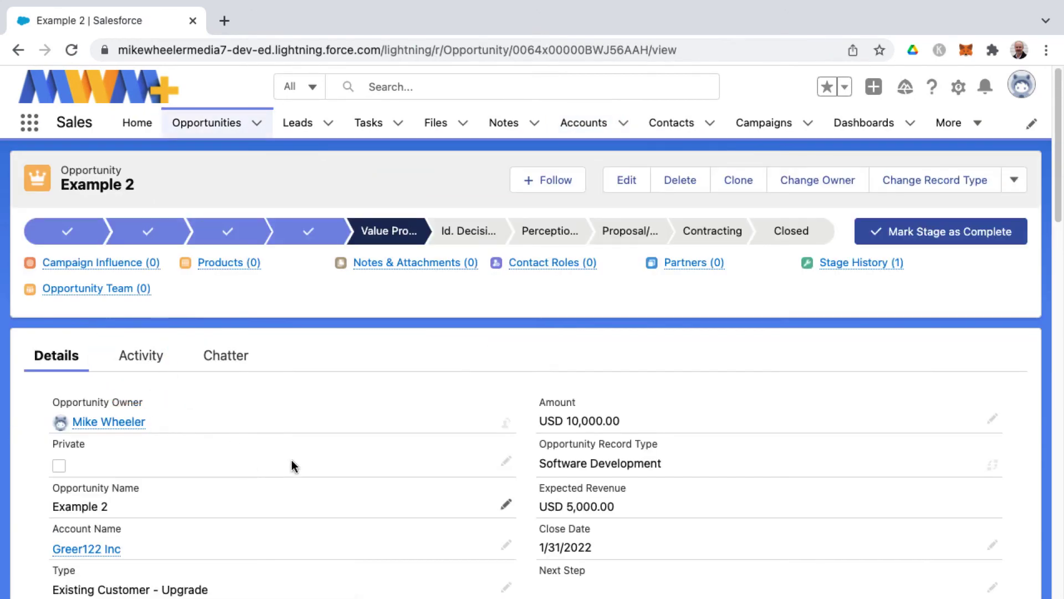
mouse_move(378, 241)
Go to the All Opportunities list via the App Launcher's View All items.
click(31, 127)
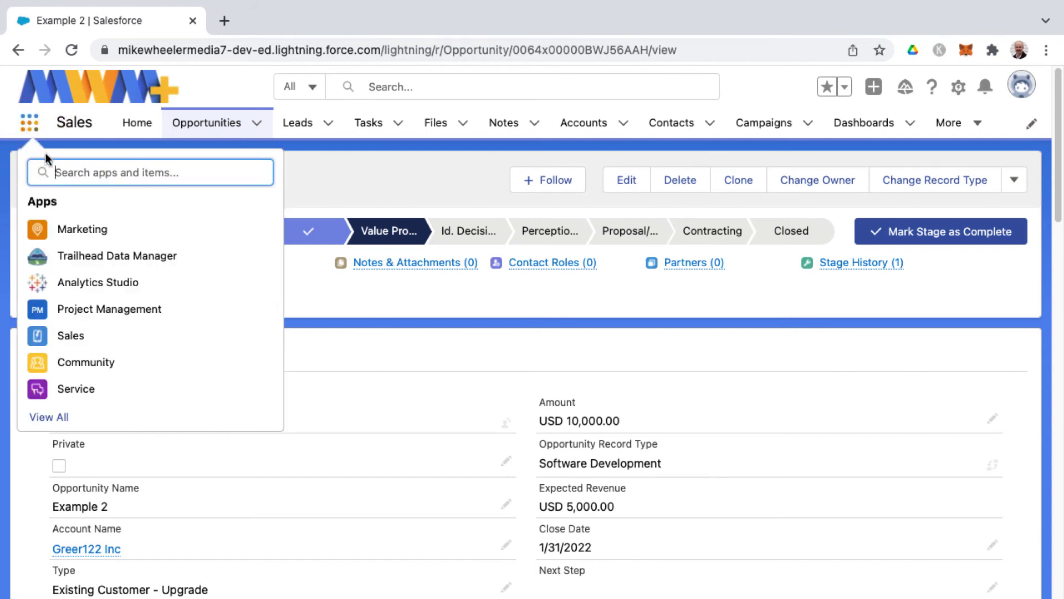
click(60, 417)
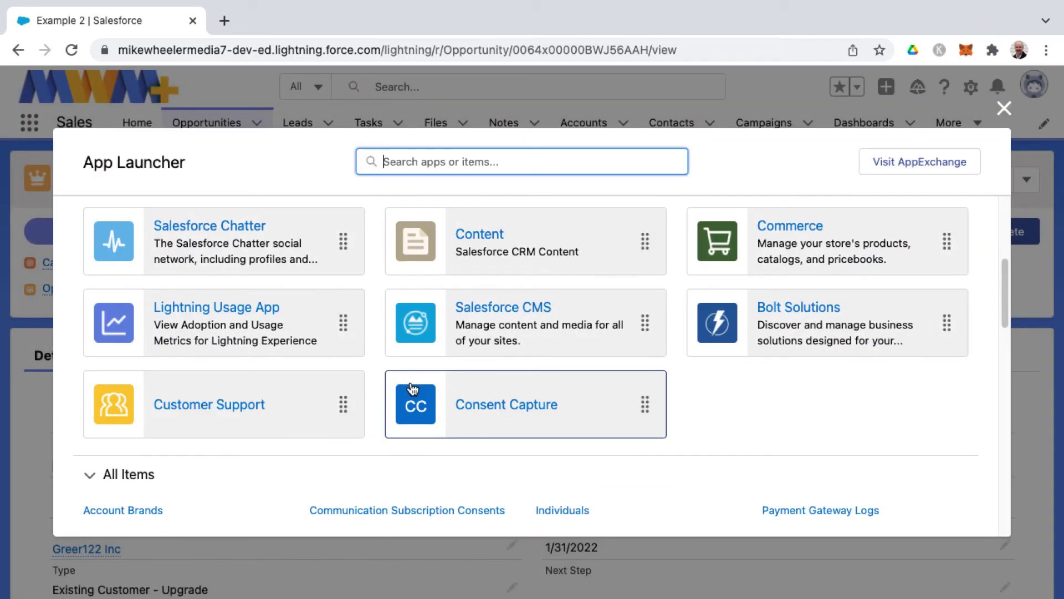
scroll(413, 390, down, 5)
scroll(588, 386, down, 6)
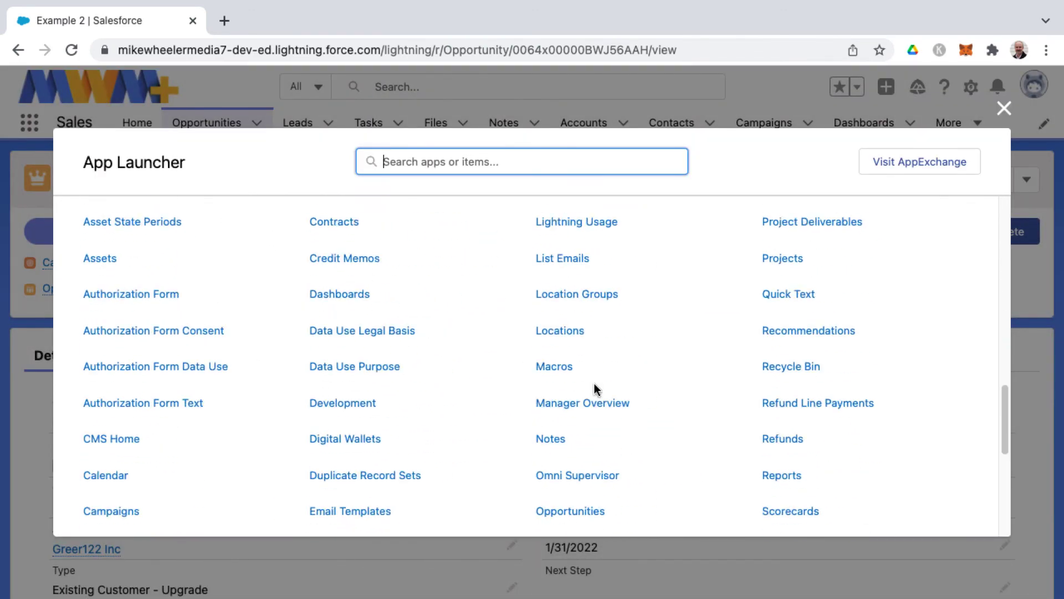
scroll(595, 384, down, 3)
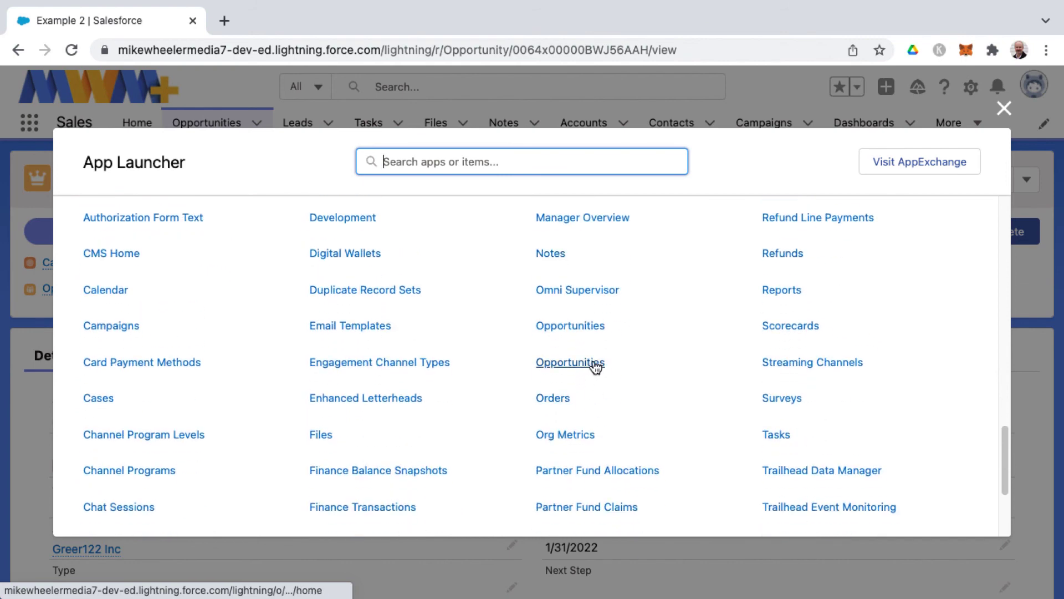
click(594, 366)
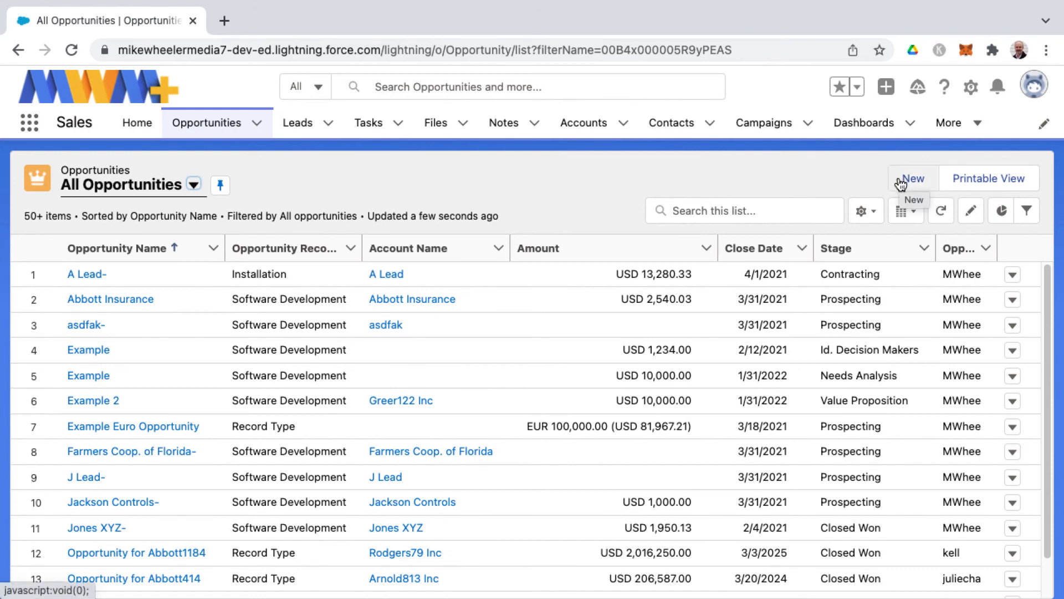
Open the A Lead account and scroll down to its Contacts and Opportunities lists.
click(380, 274)
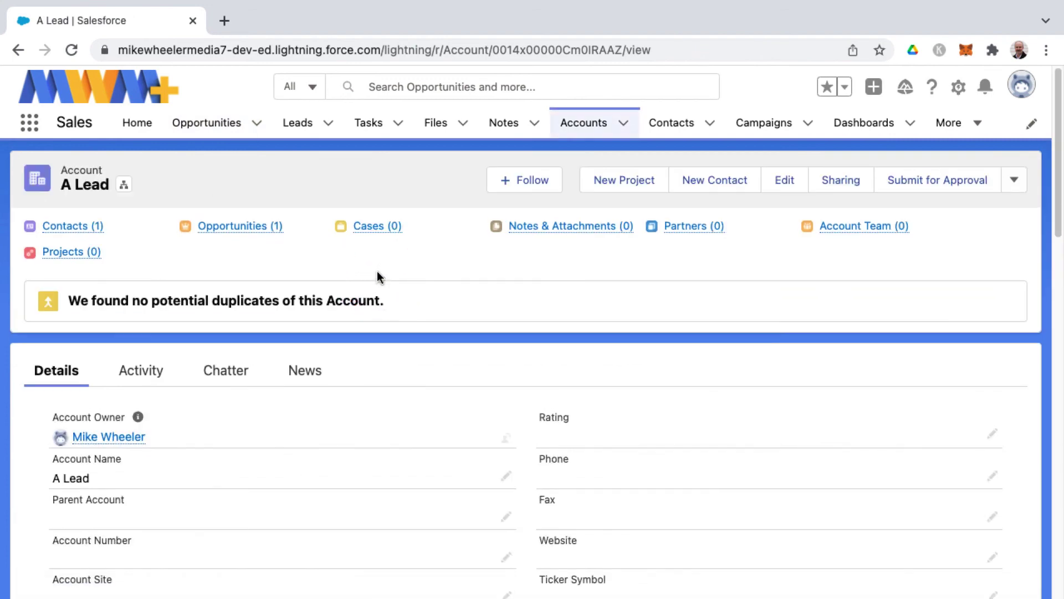
scroll(398, 361, down, 20)
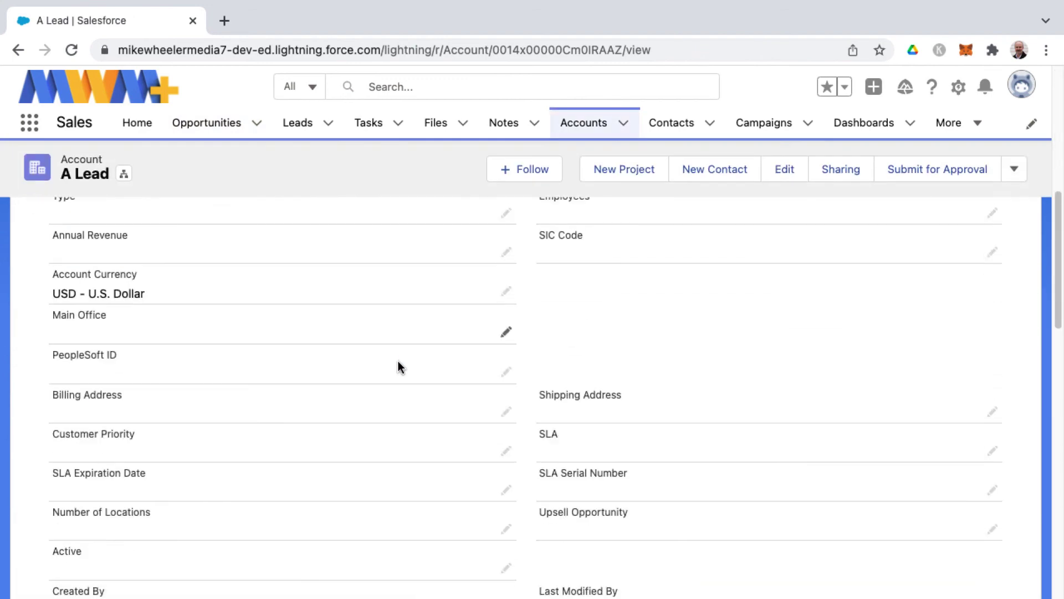
scroll(399, 374, down, 2)
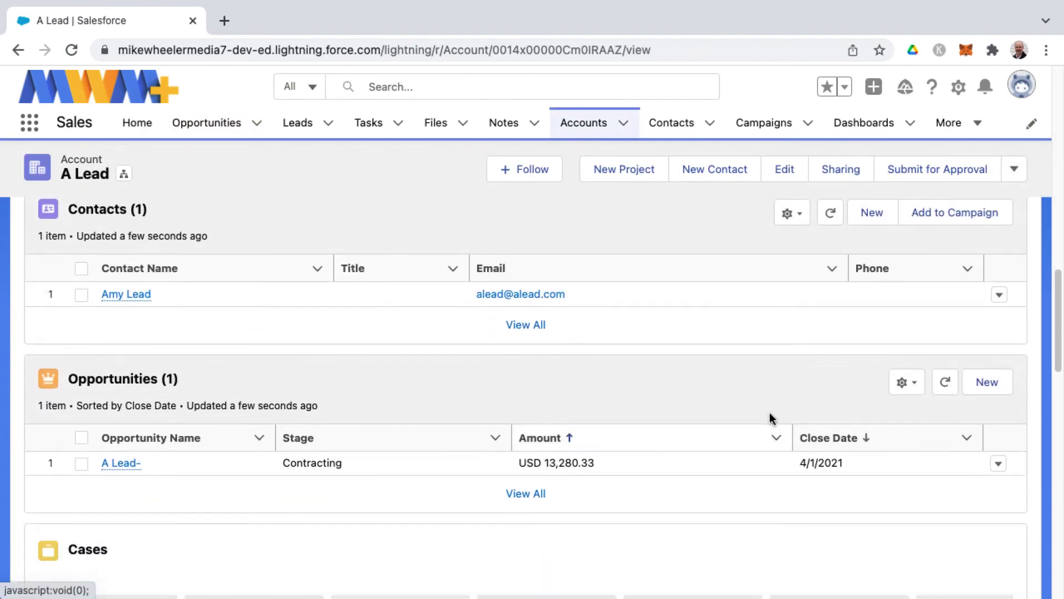